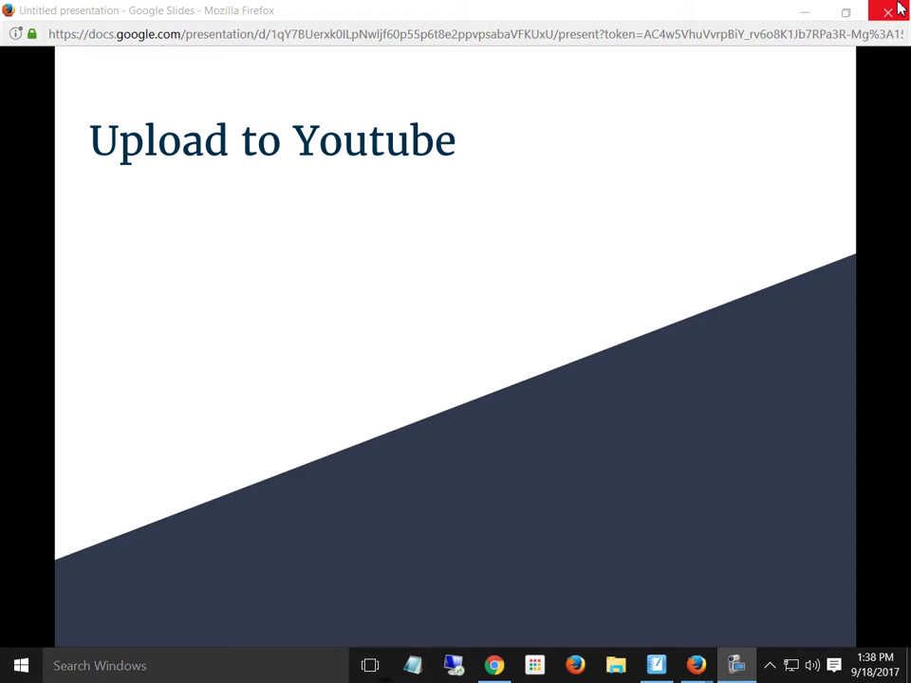
Minimize the presentation, switch to Chrome, and open YouTube from the Google apps list in Gmail.
click(807, 11)
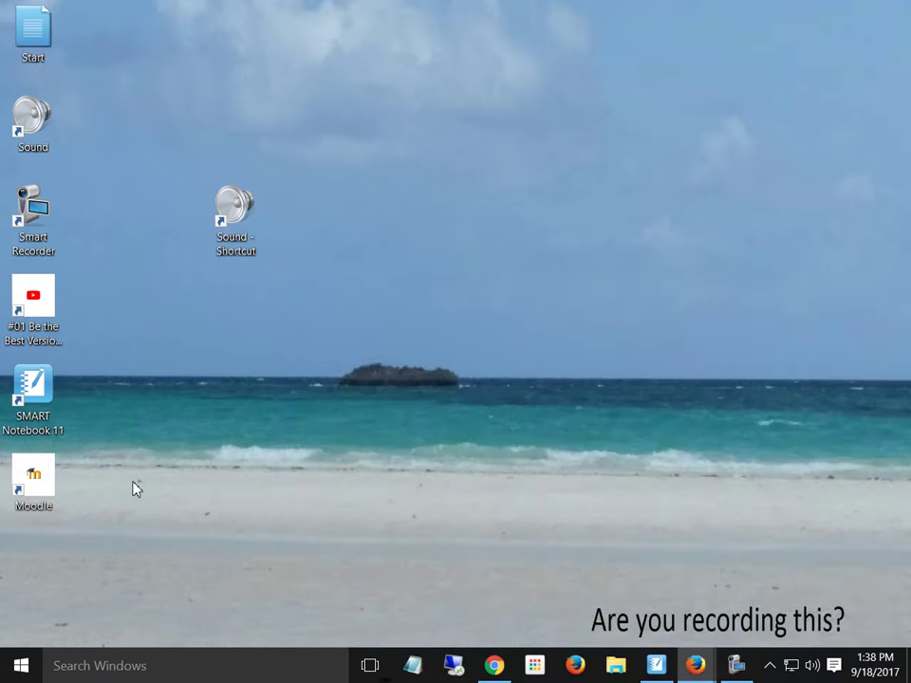
click(494, 667)
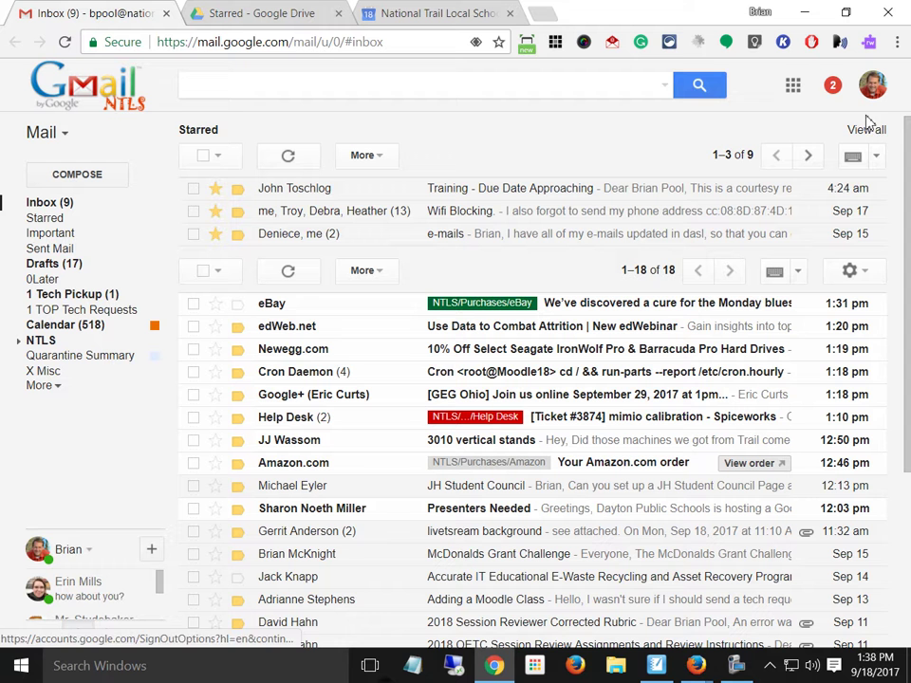
click(792, 88)
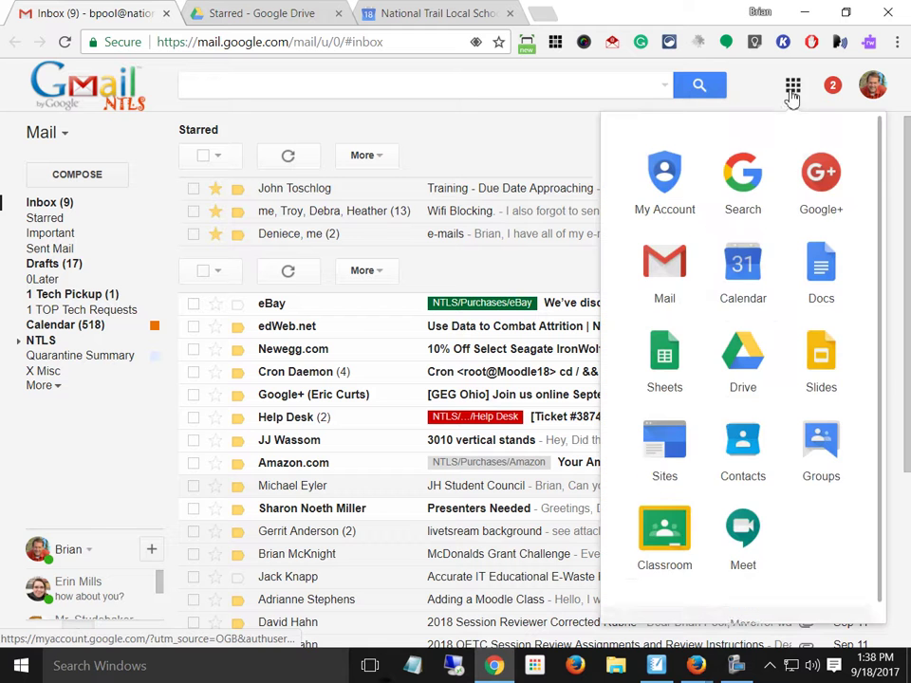
scroll(713, 400, down, 2)
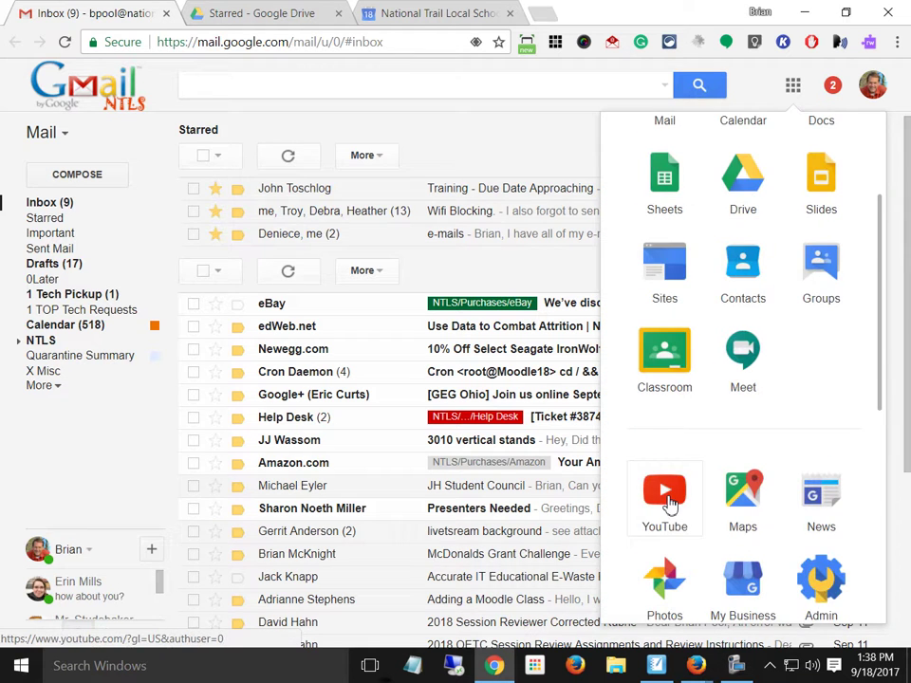
click(666, 494)
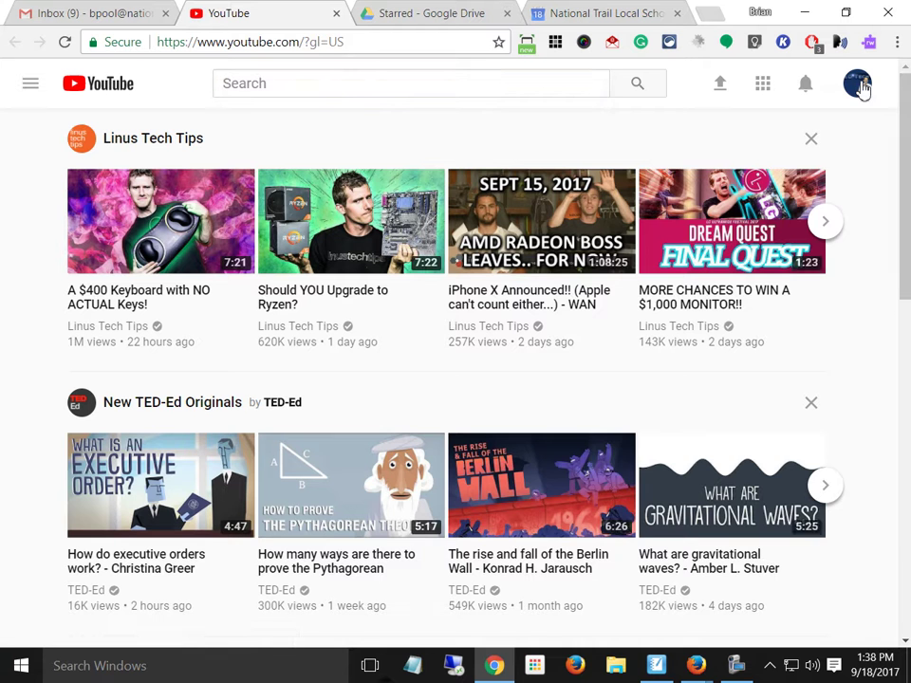
Switch the YouTube account to the NTLSTech channel.
click(859, 86)
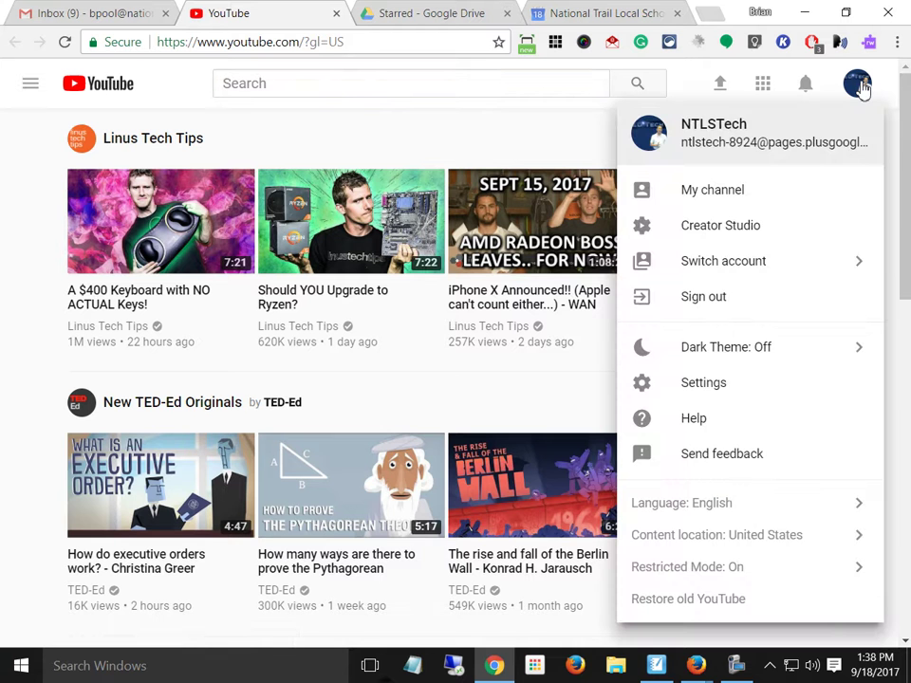
click(787, 272)
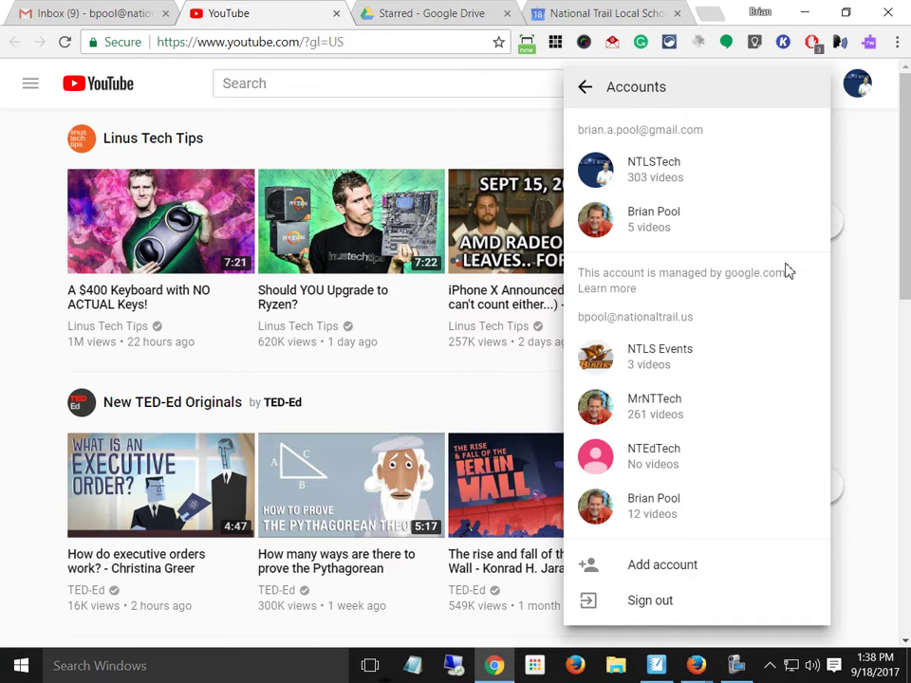
click(604, 176)
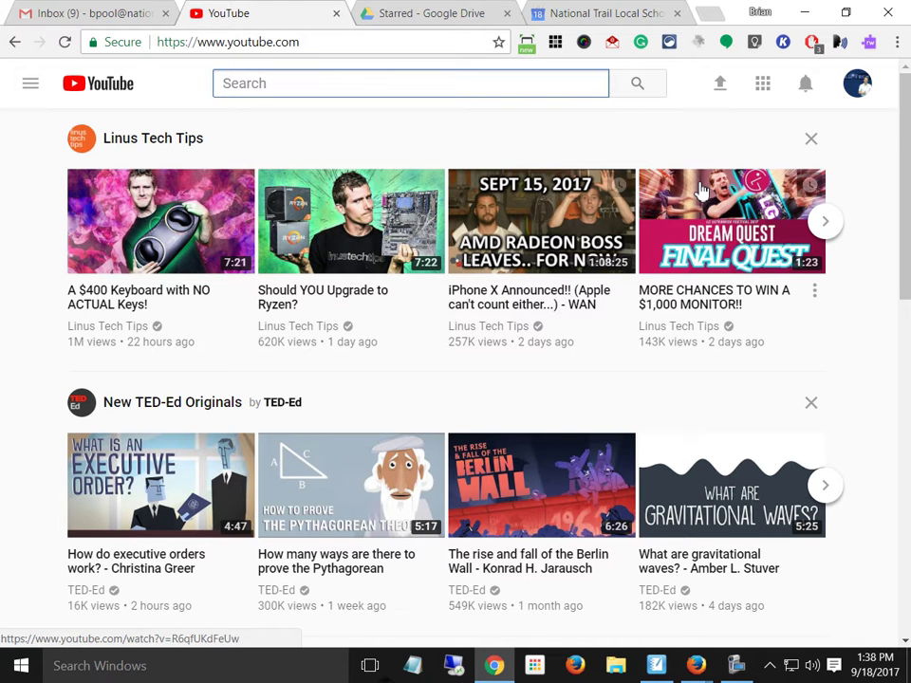
Start a new video upload and browse to the Recorded Video folder in the file chooser.
click(724, 91)
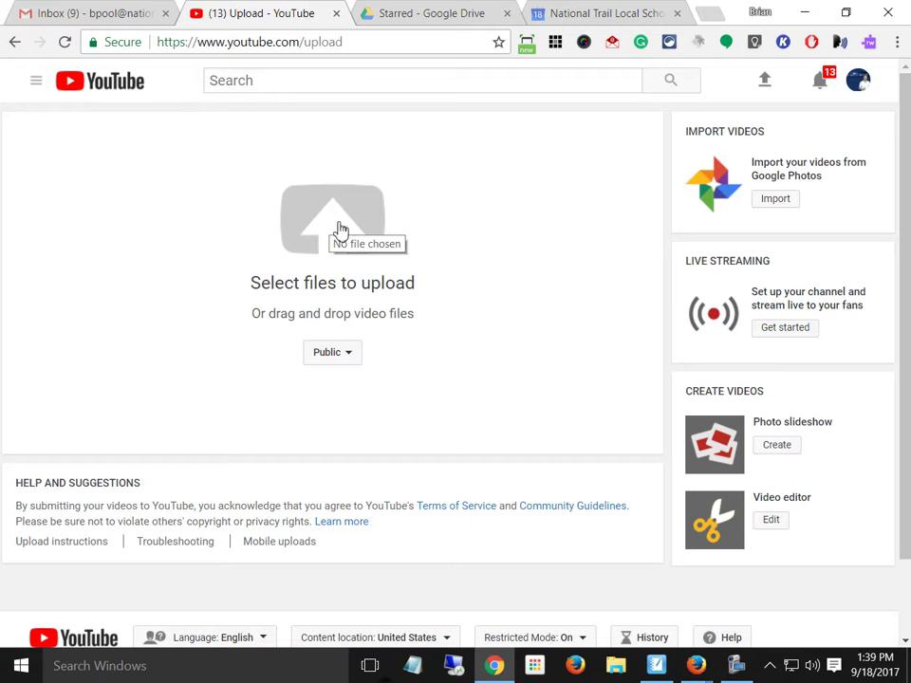
click(301, 246)
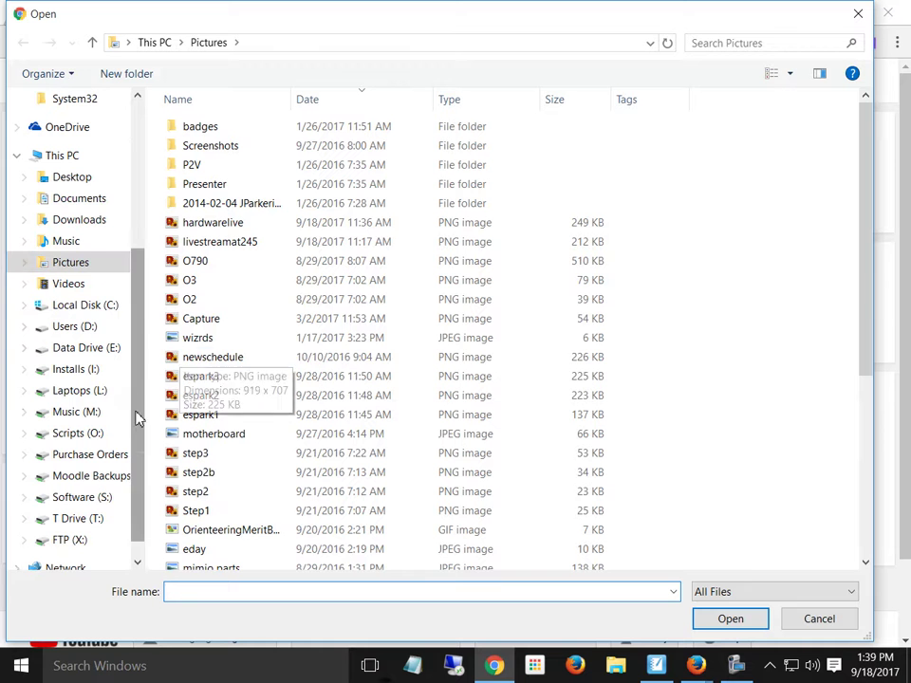
scroll(140, 406, up, 5)
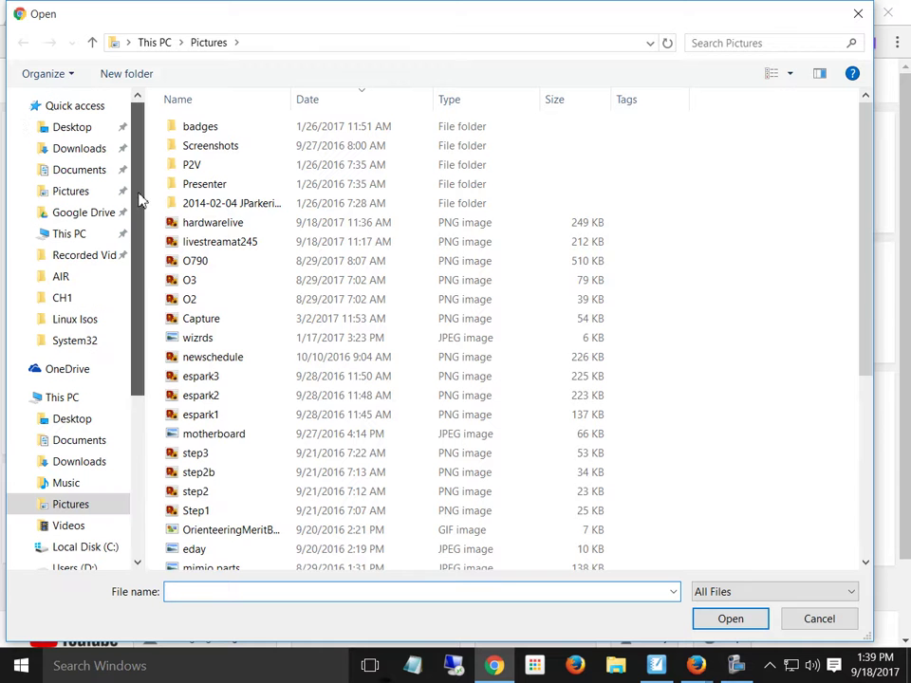
click(74, 260)
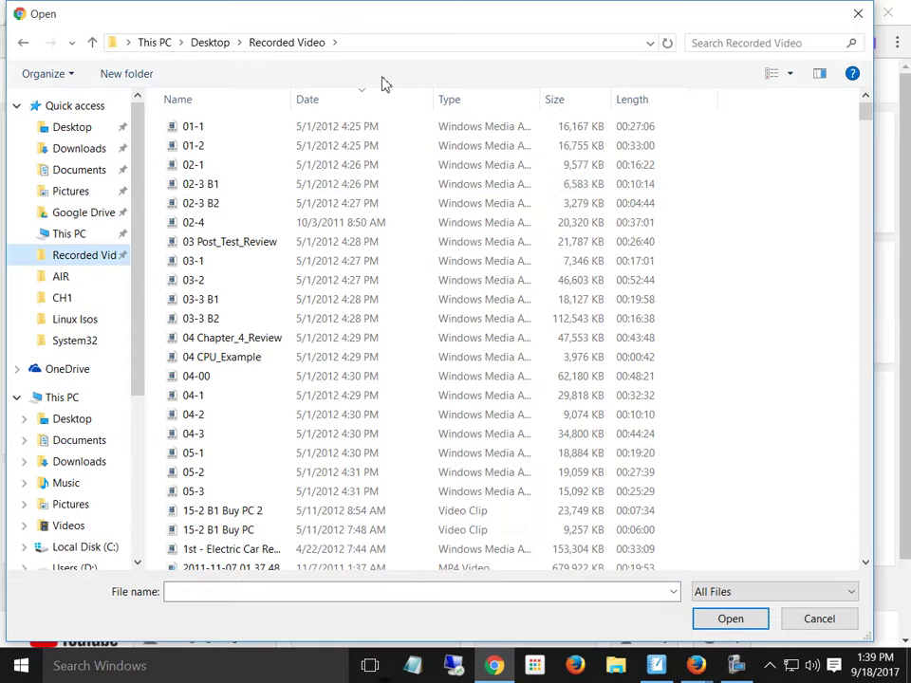
click(368, 101)
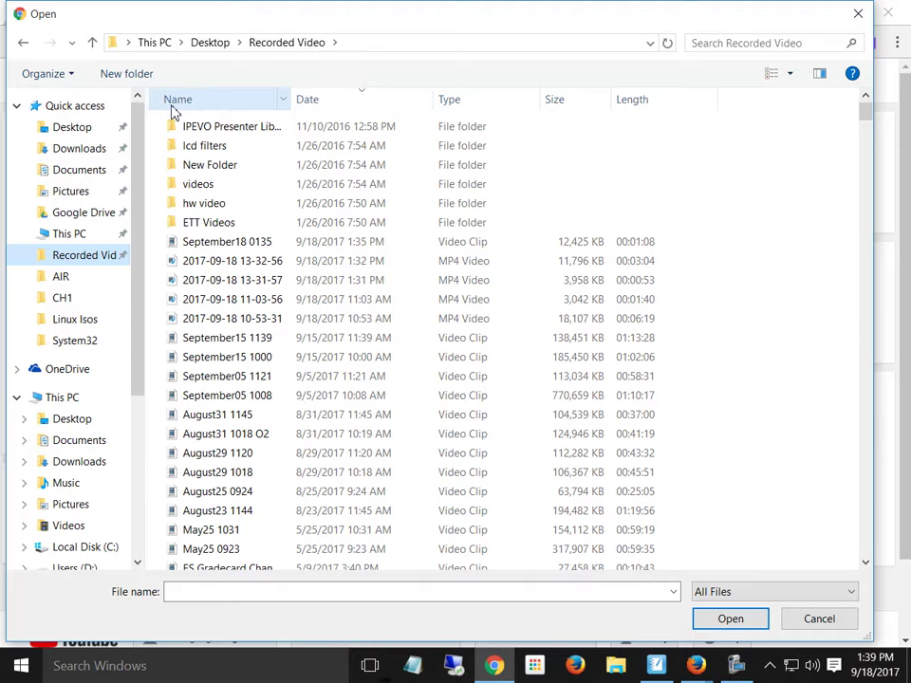
click(366, 106)
click(363, 105)
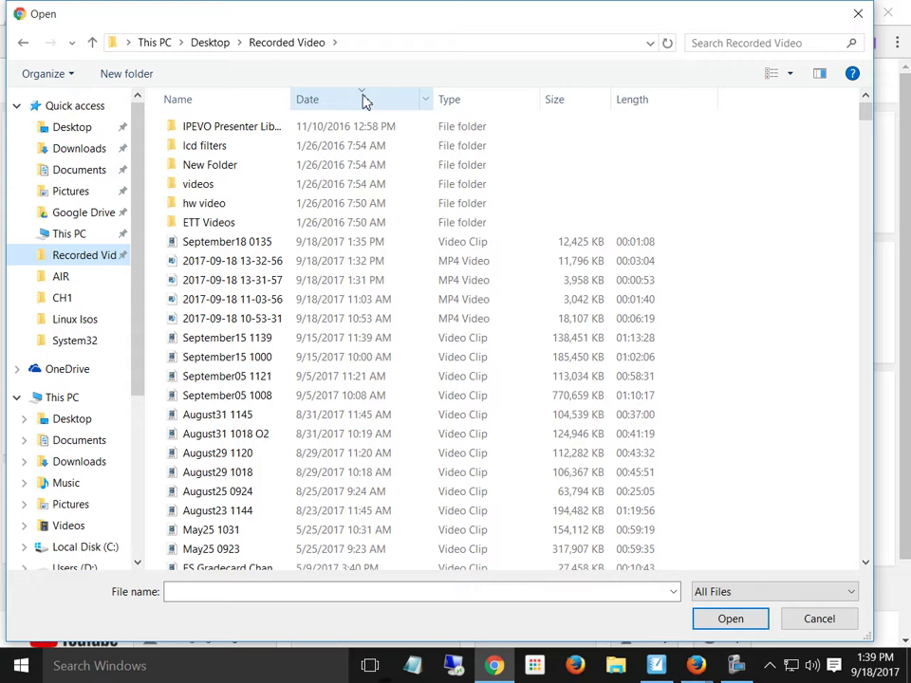
double_click(217, 262)
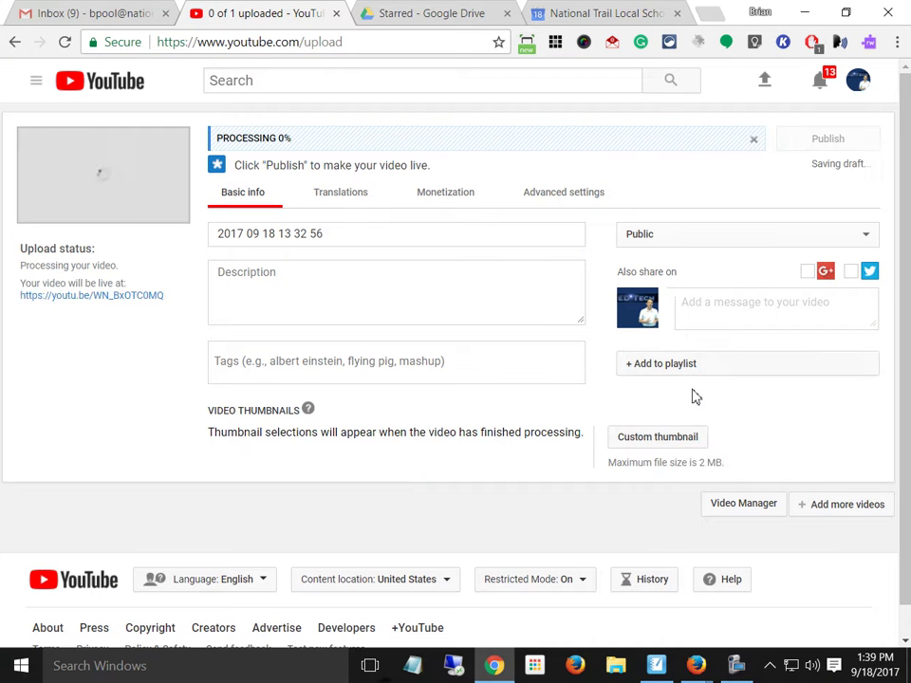
Replace the uploaded video's title with "How to Record a Video".
drag(427, 236, 43, 216)
text(H)
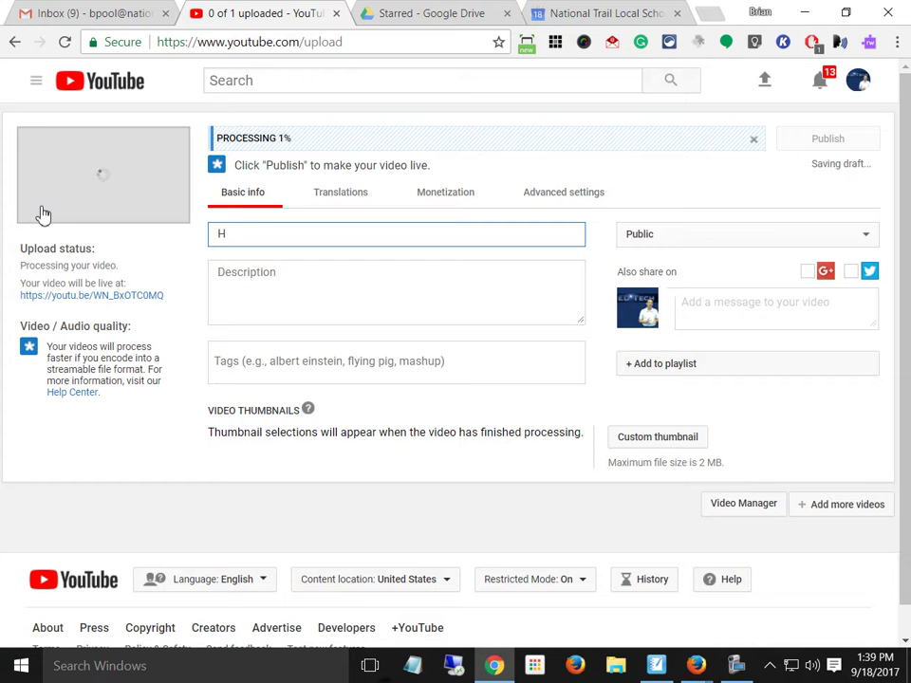
text(ow to Re)
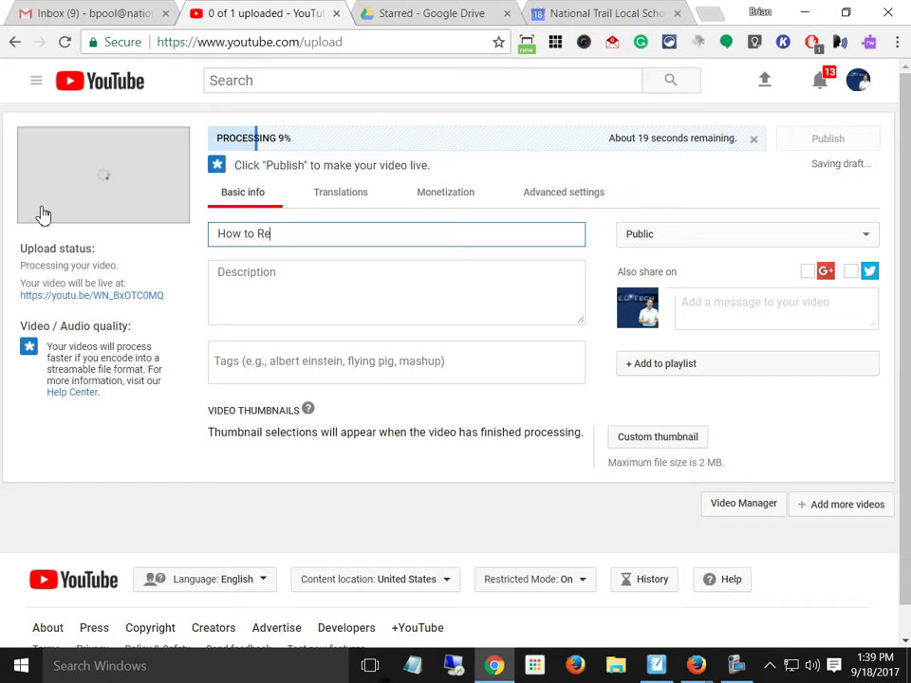
text(cord a)
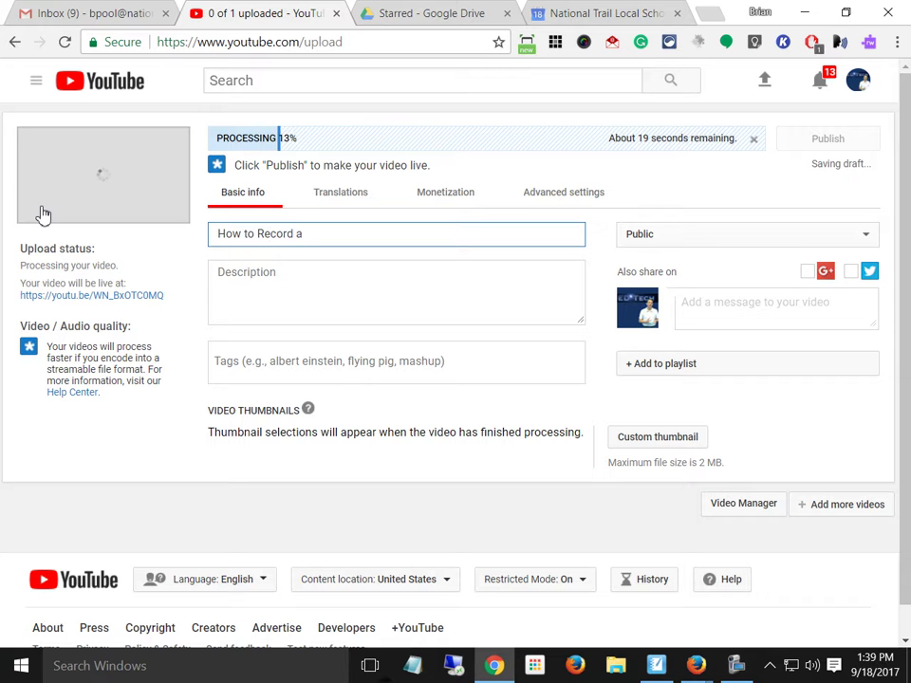
text( Video)
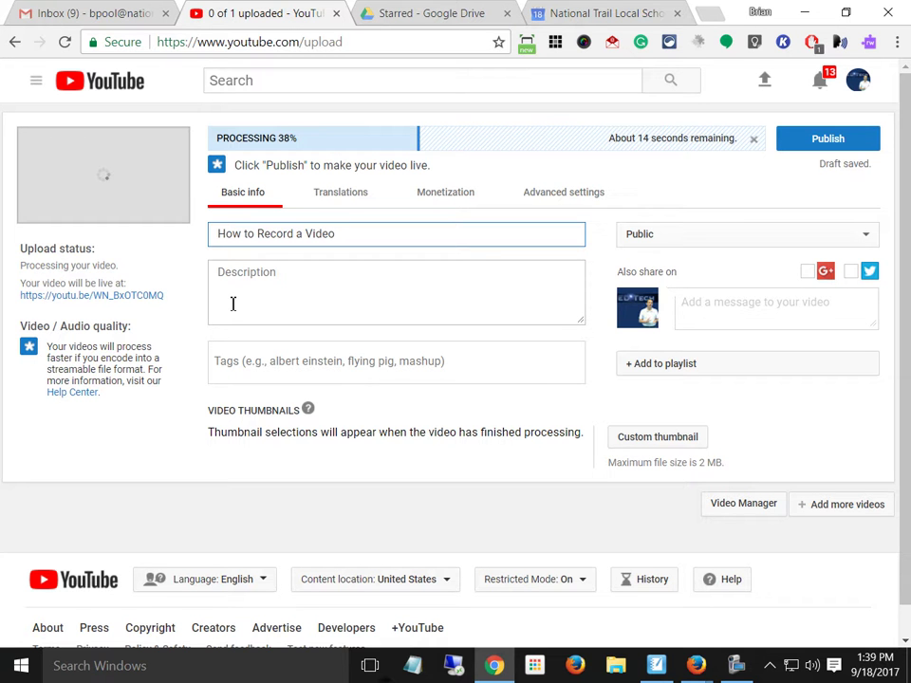
Switch the video's visibility between Unlisted and Public, leaving it set to Unlisted.
click(668, 247)
click(643, 267)
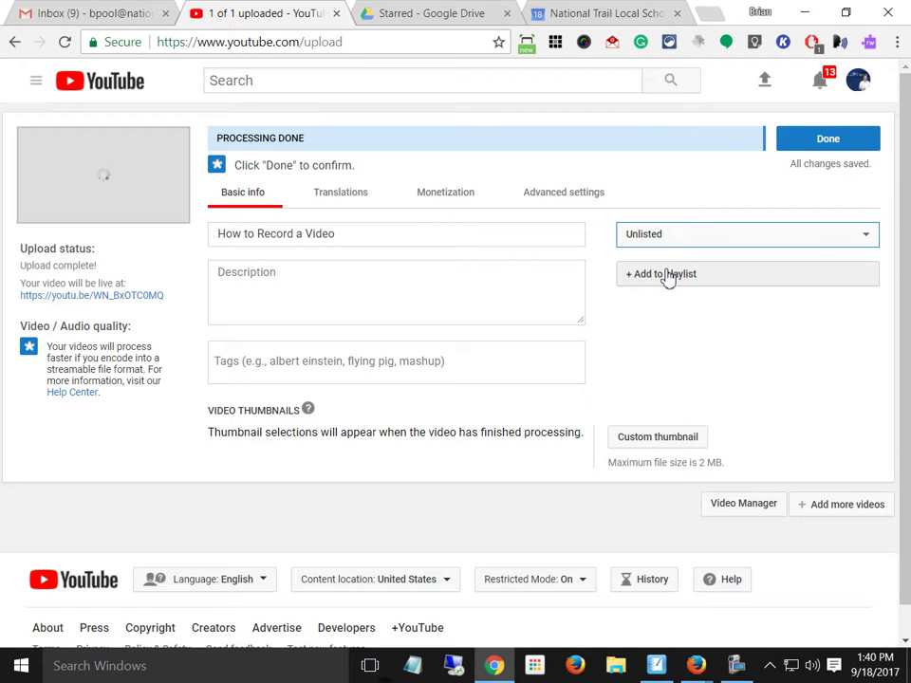
click(749, 238)
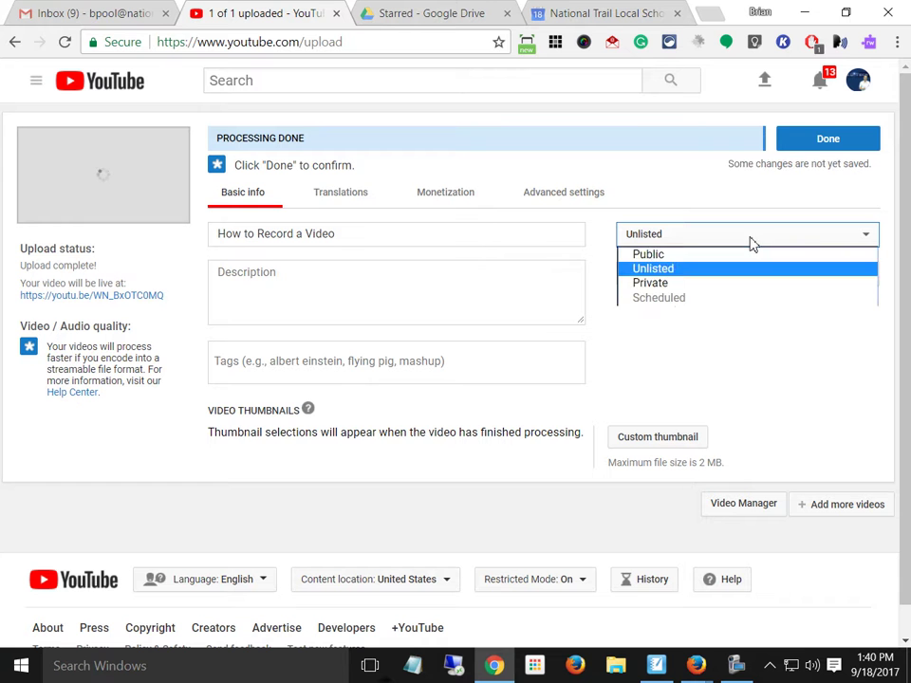
click(718, 257)
click(707, 238)
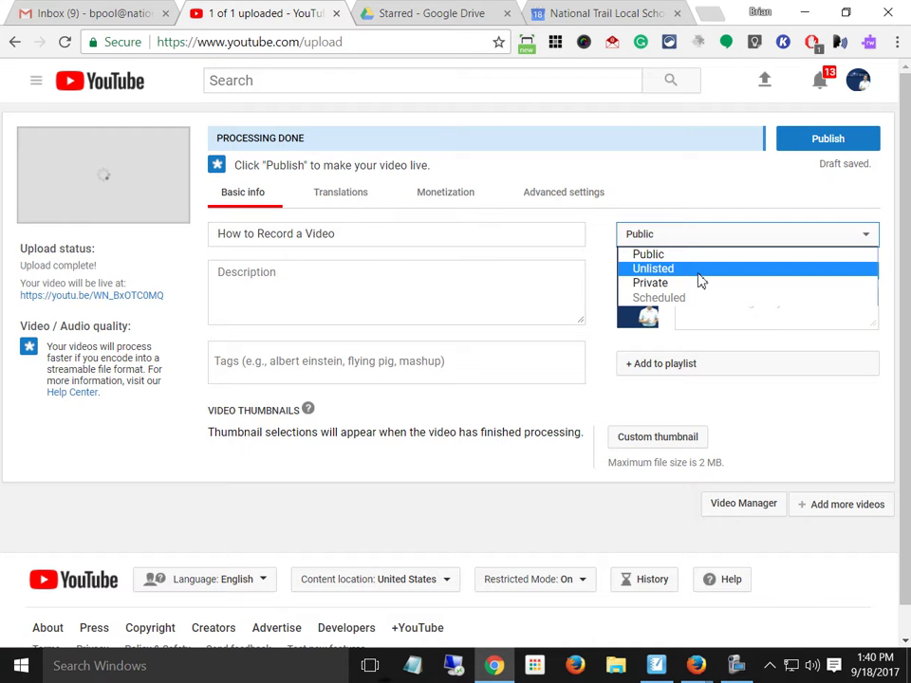
click(699, 274)
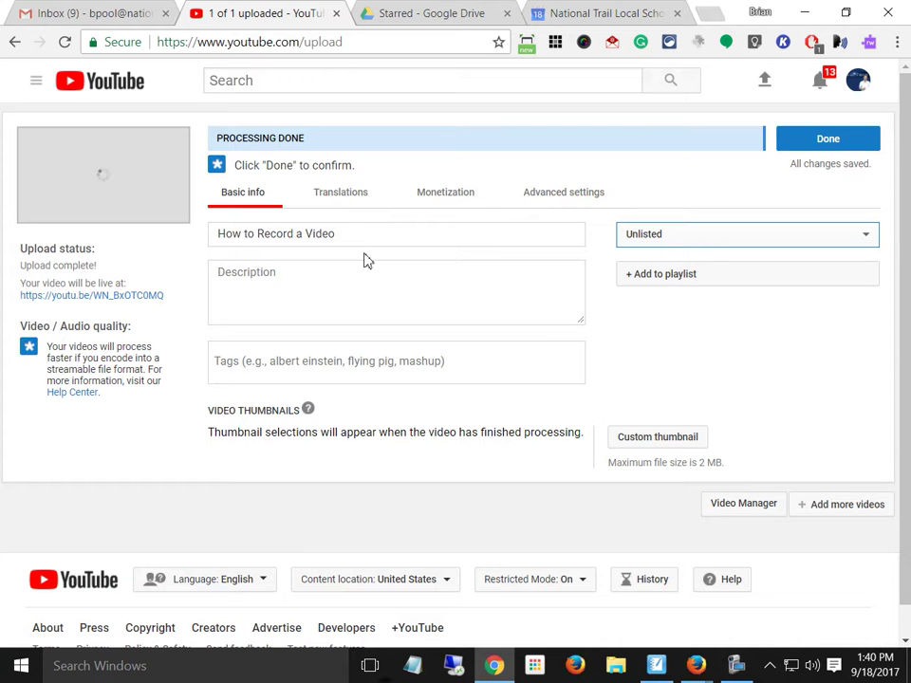
Set the video's visibility to Public and publish it.
click(714, 241)
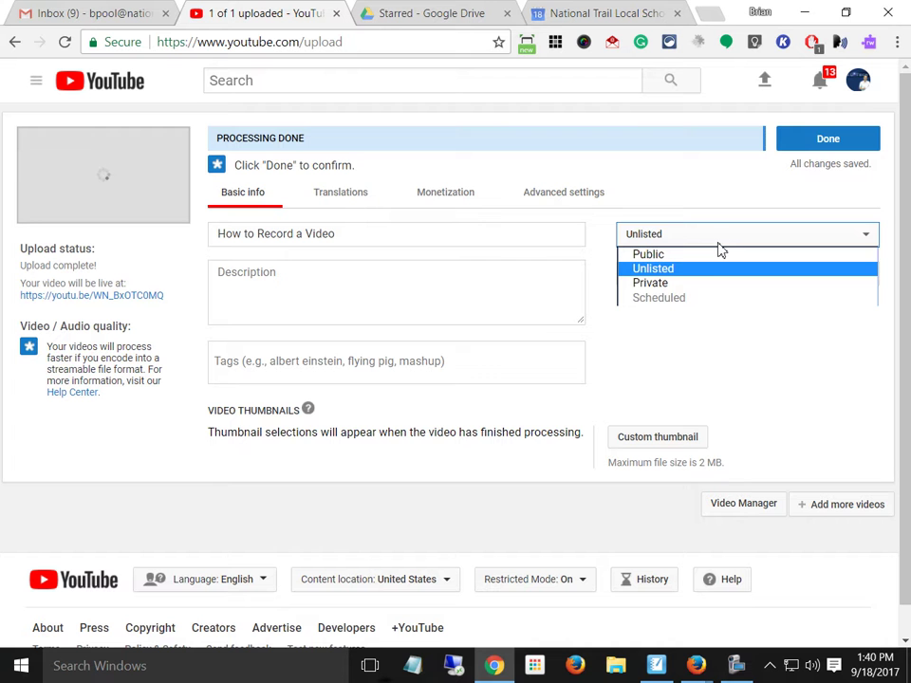
click(721, 250)
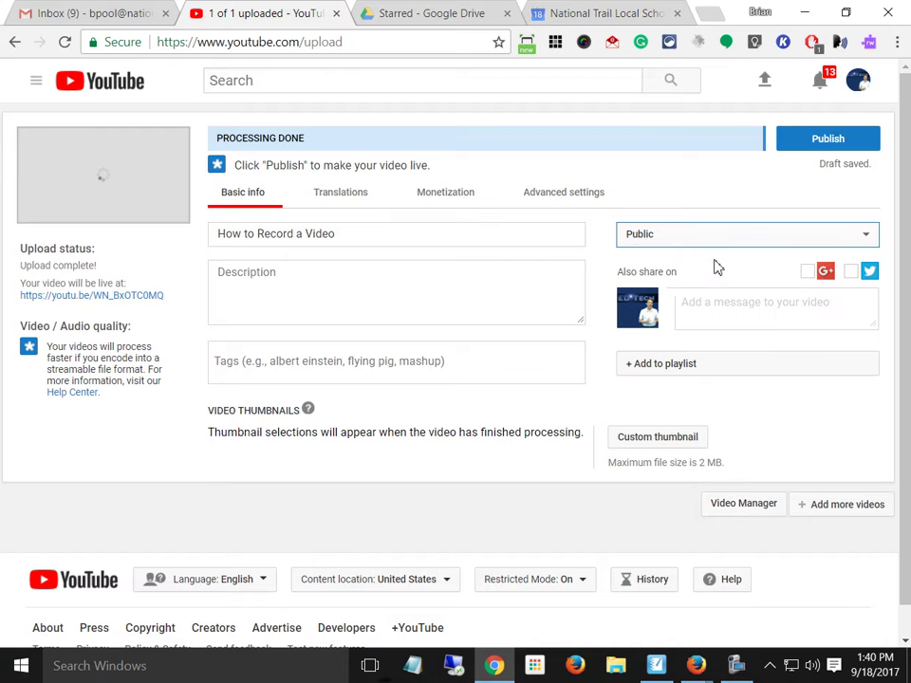
click(822, 152)
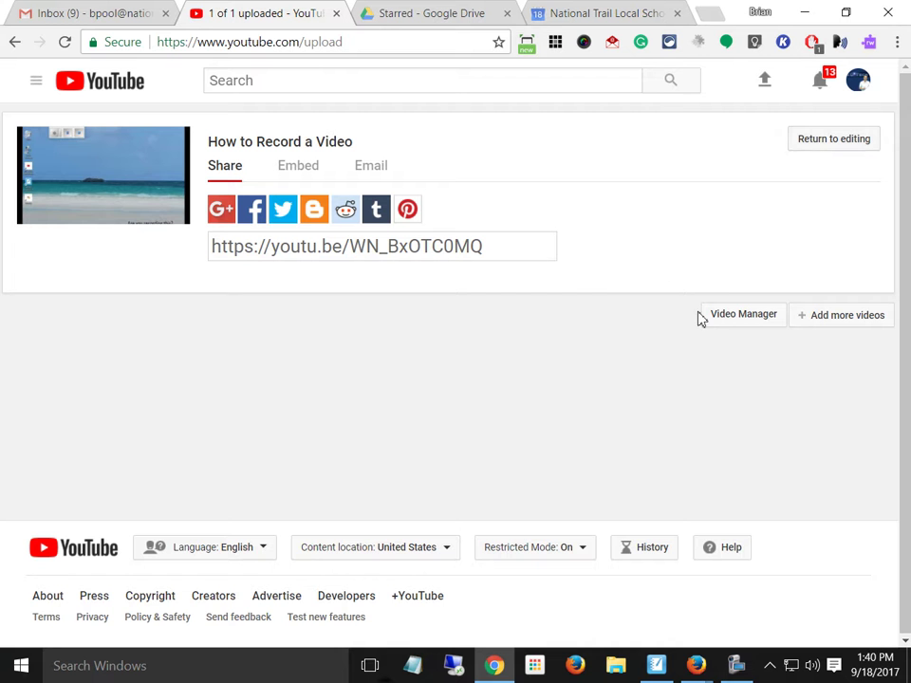
Open the published video's watch page, pause playback, and adjust the player volume.
click(844, 147)
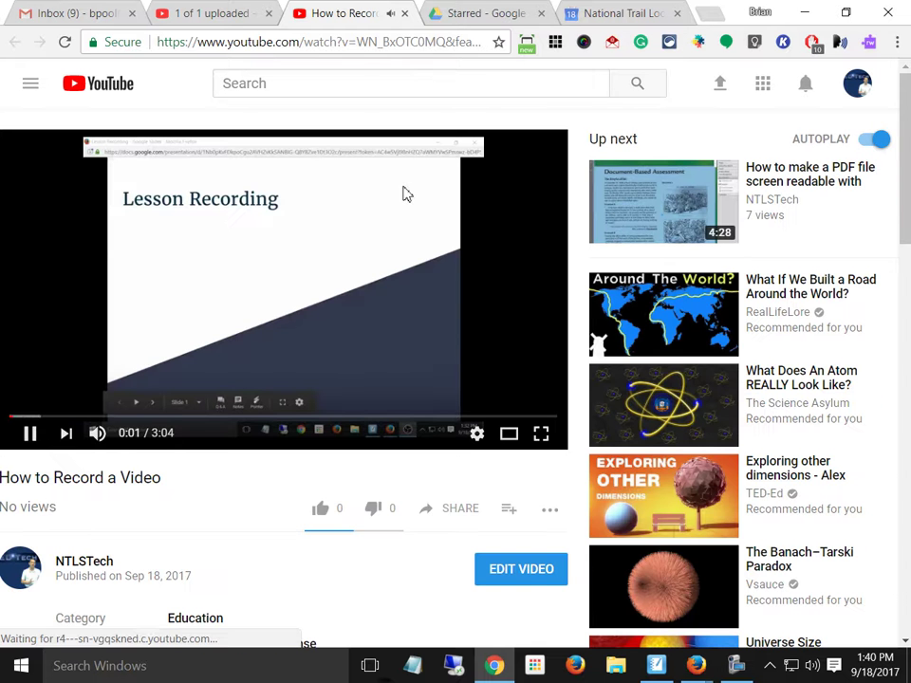
click(32, 434)
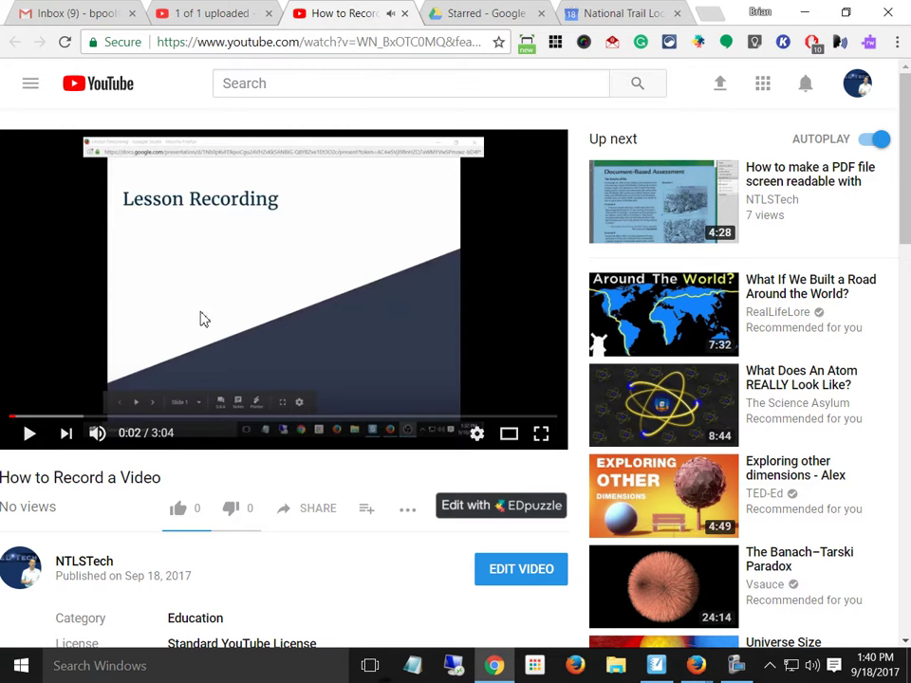
mouse_move(110, 443)
drag(133, 439, 139, 439)
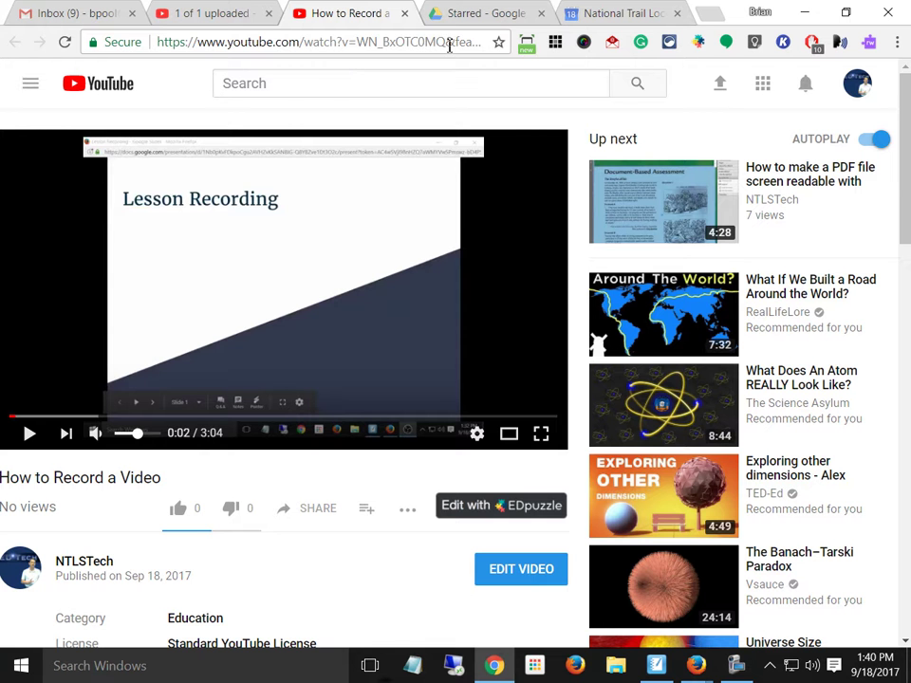
Copy the watch page's web address up to the end of the video ID, leaving out the feature parameter.
click(448, 45)
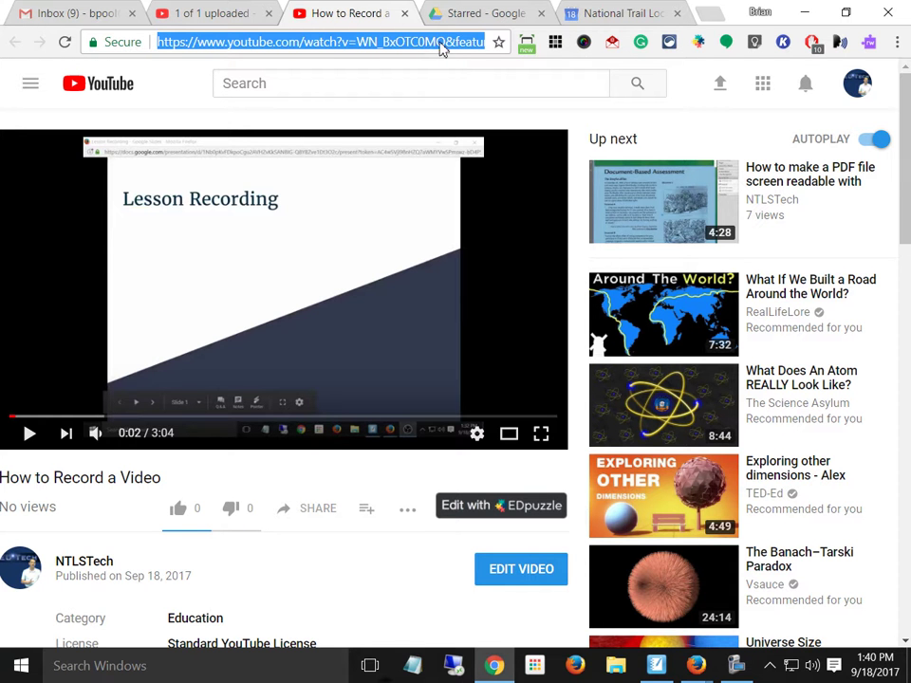
drag(446, 43, 123, 50)
key(ctrl+c)
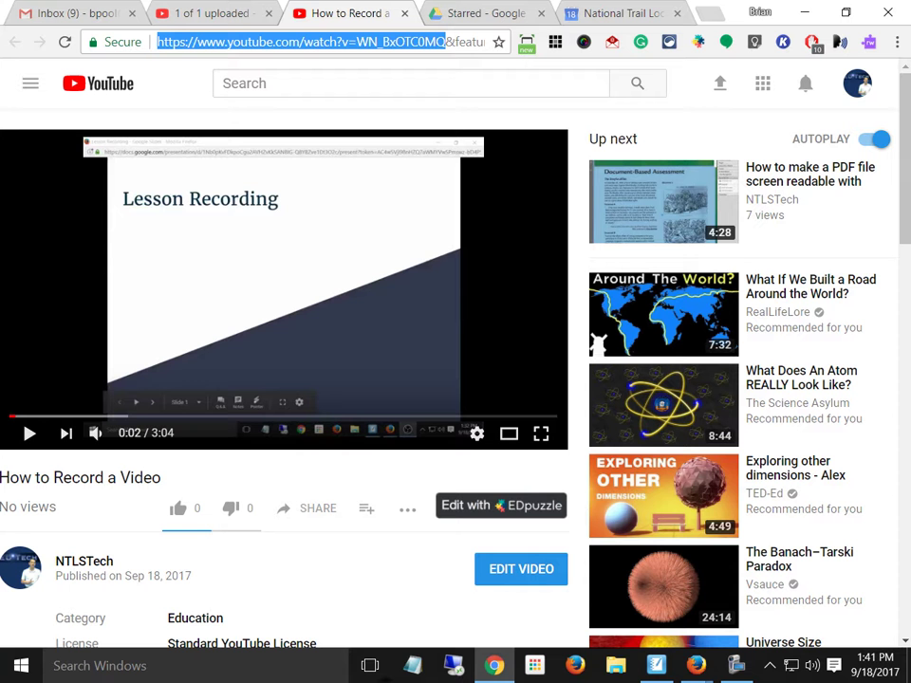
Switch to Moodle in Firefox, open the Computer Hardware course's September 2017 calendar, and start a new event.
click(696, 665)
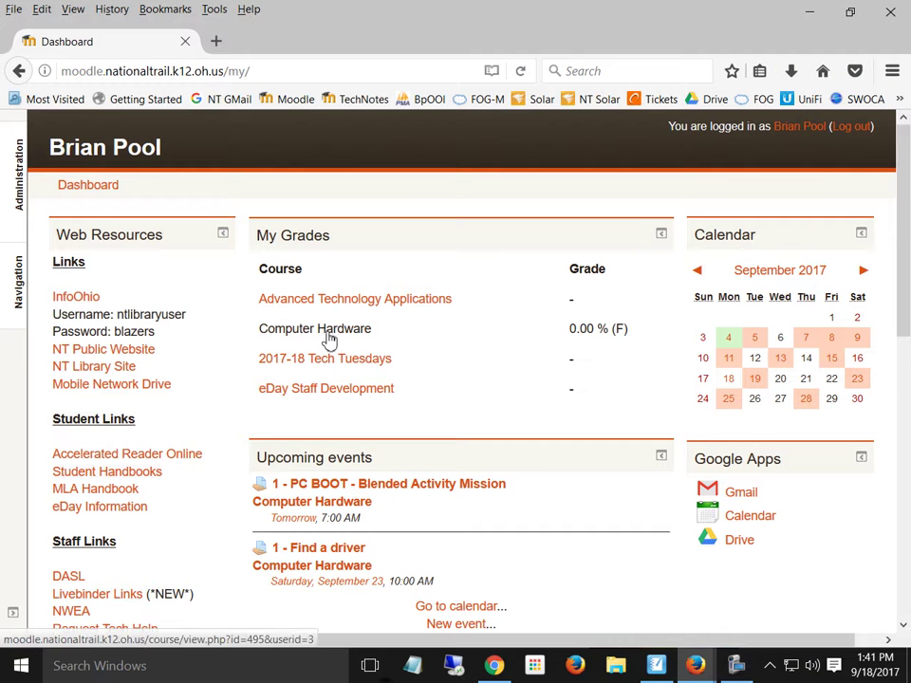
click(325, 329)
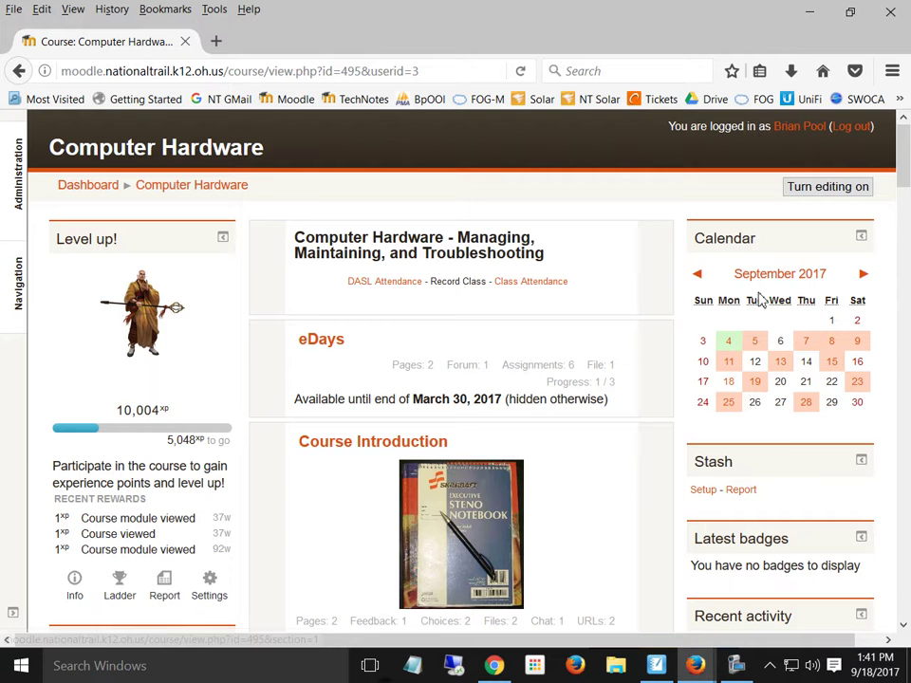
click(765, 276)
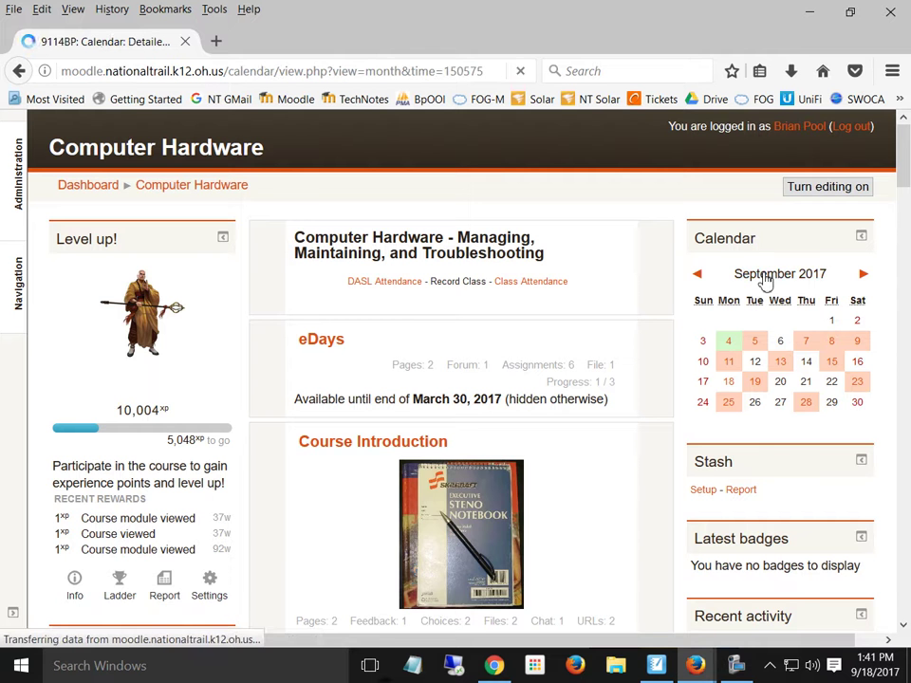
click(619, 275)
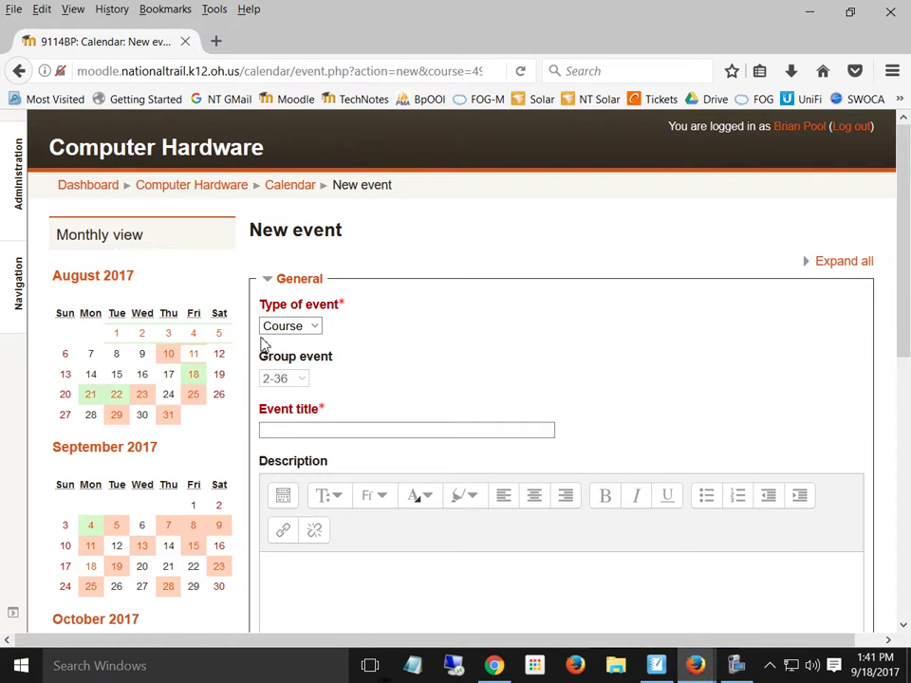
Title the new event "Today in Hardware" and paste the copied YouTube video address into its description.
scroll(409, 322, down, 5)
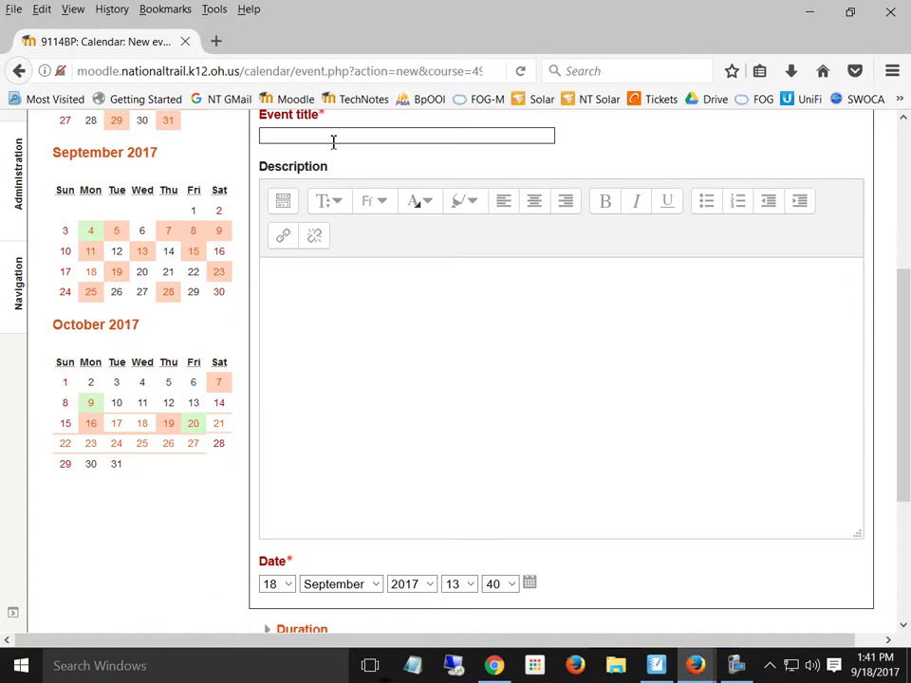
click(333, 142)
text(Today in Hardware)
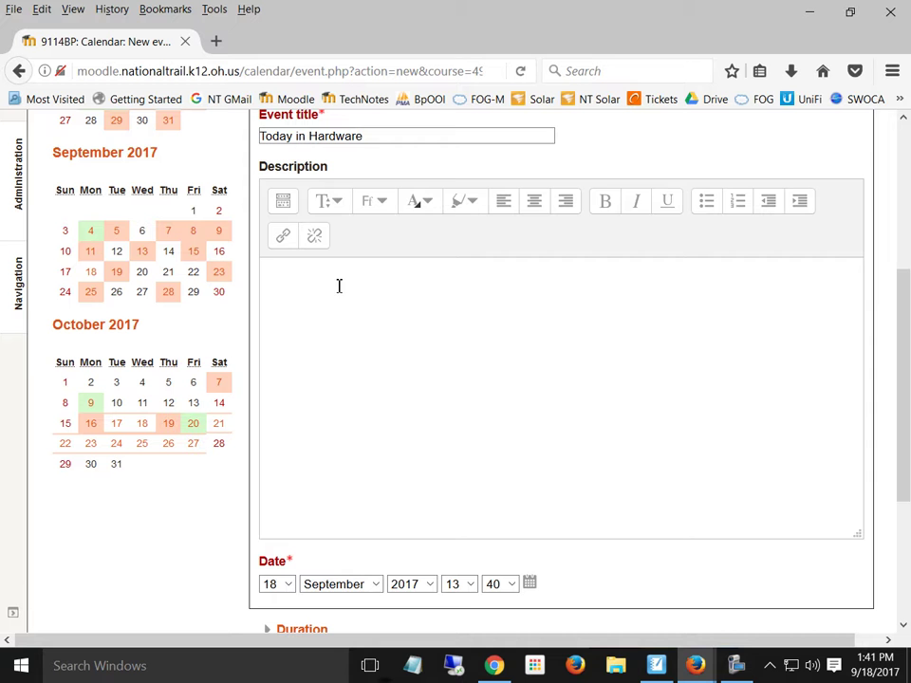
click(363, 351)
key(ctrl+v)
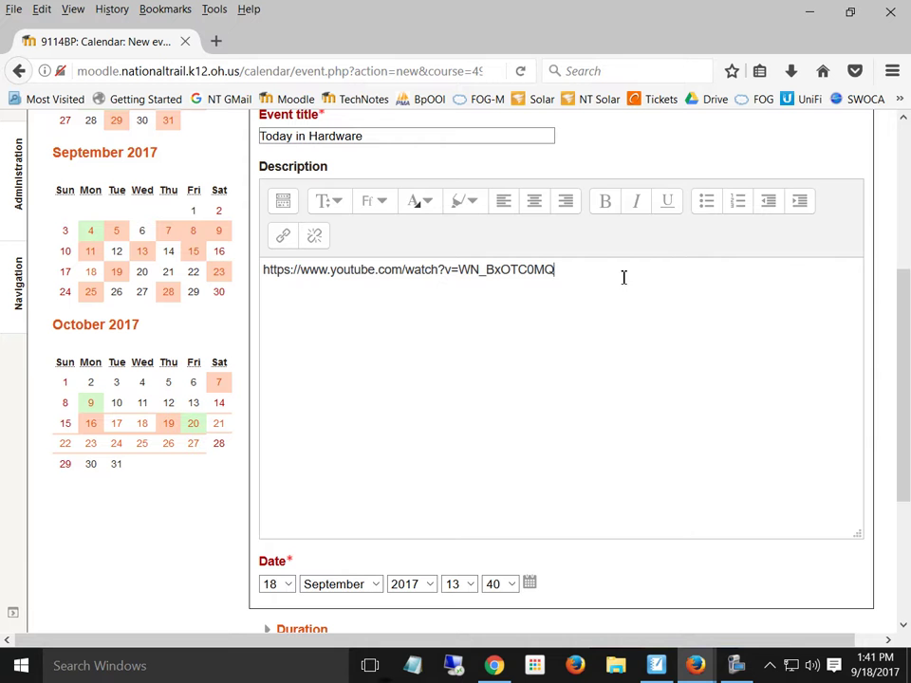
Turn the YouTube address in the event description into a hyperlink pointing to that same address.
drag(622, 276, 227, 267)
key(ctrl+c)
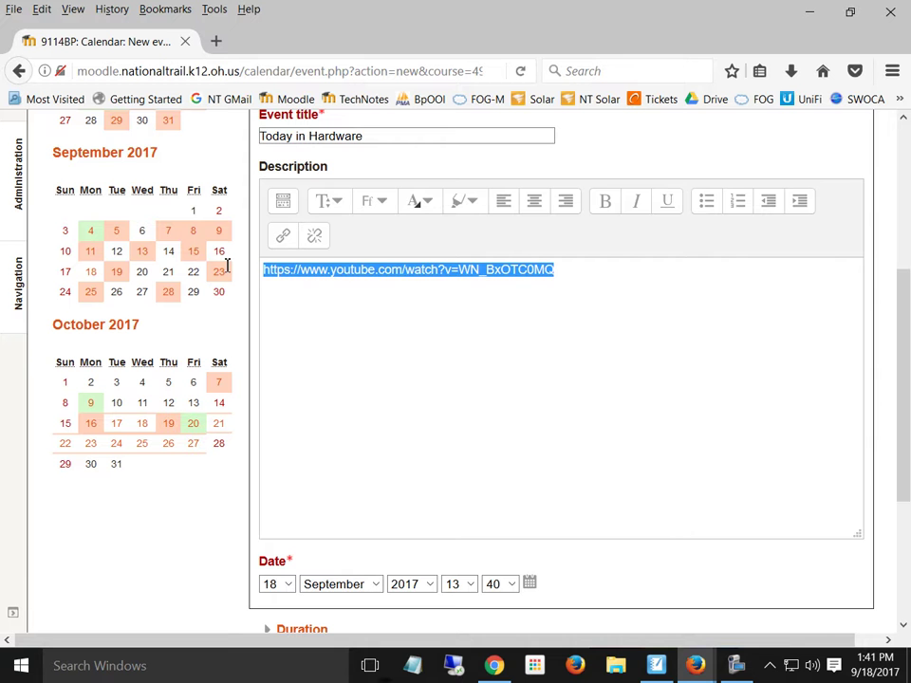
click(286, 245)
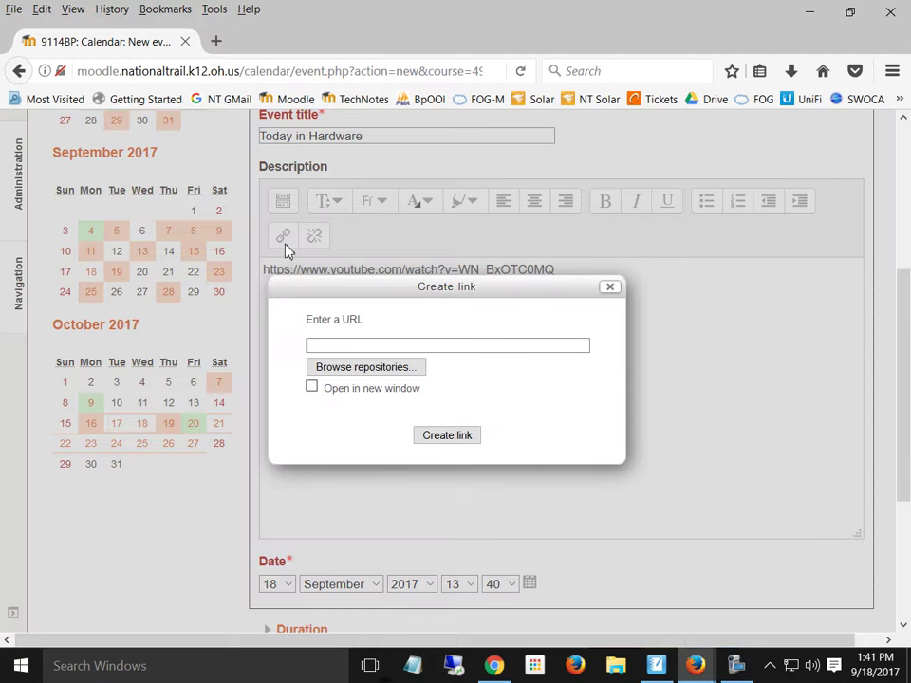
key(ctrl+v)
click(451, 434)
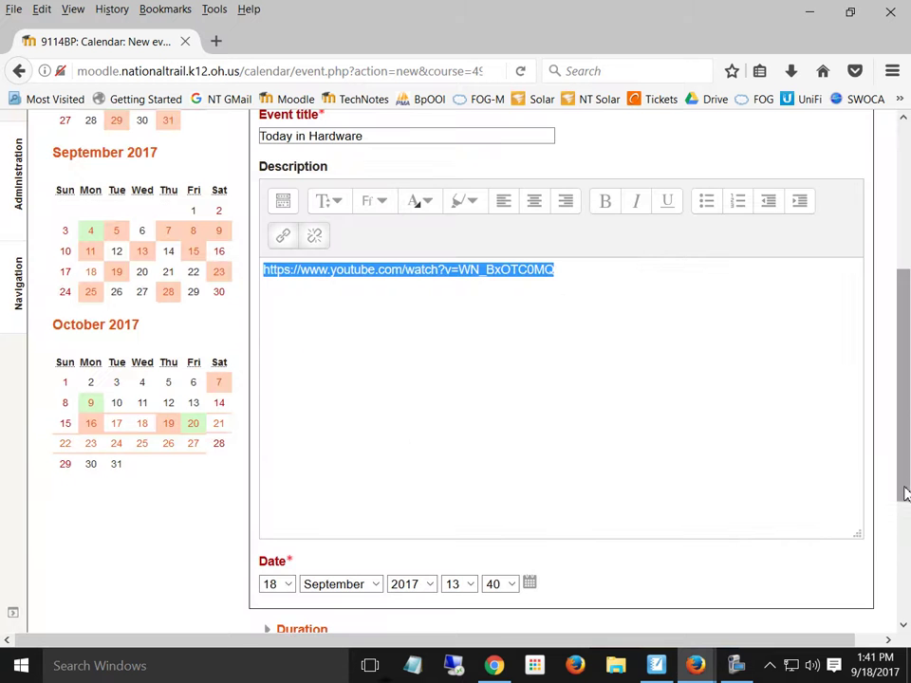
Save the new course event and view its entry on the calendar's day page.
drag(906, 488, 904, 608)
click(585, 465)
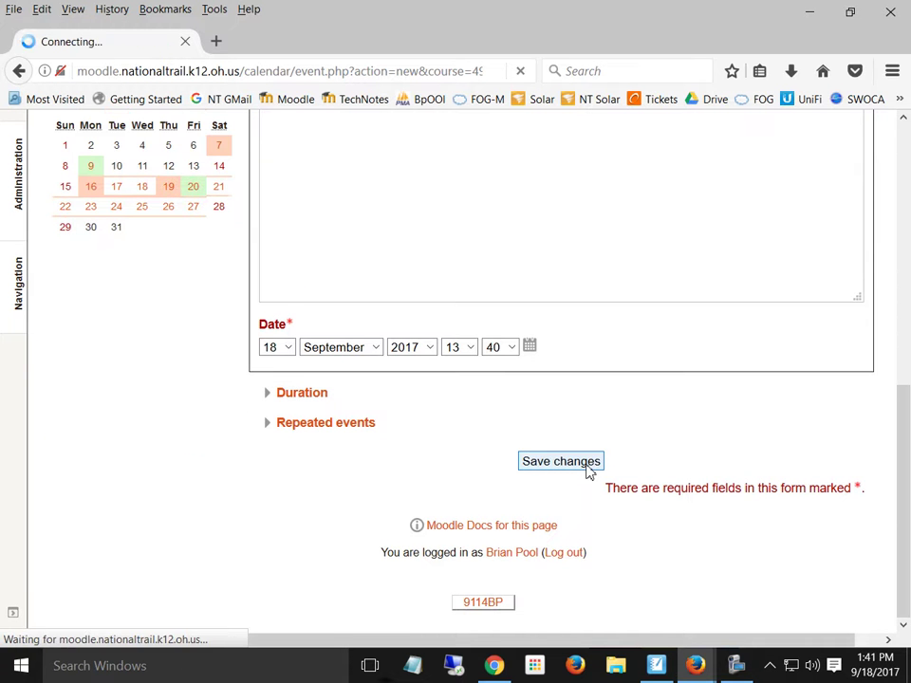
scroll(514, 456, up, 2)
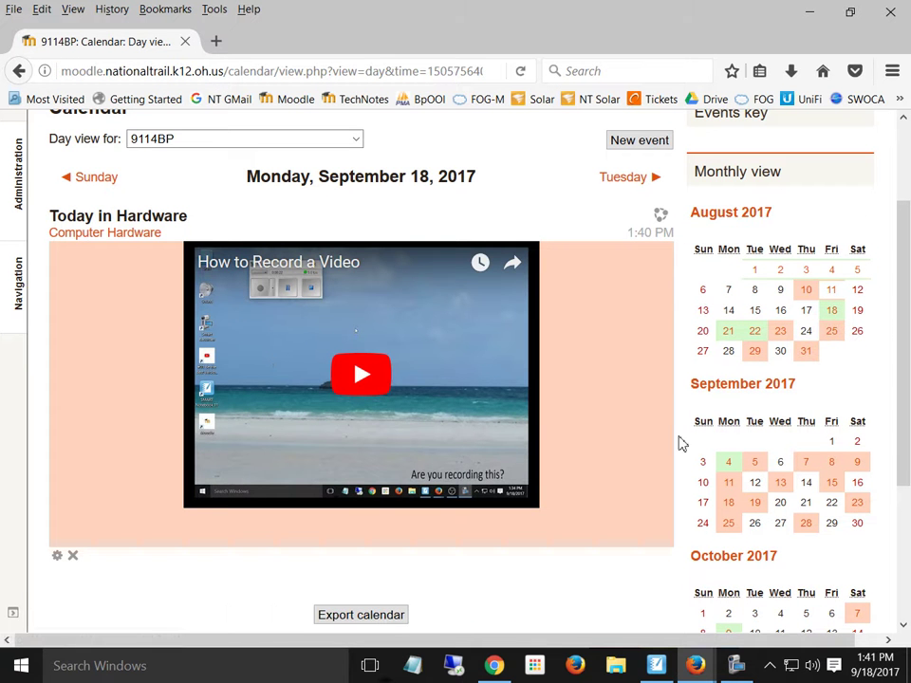
Go to the September 2017 month view and open the "Today in Hardware" event on the 18th to check its video.
click(780, 389)
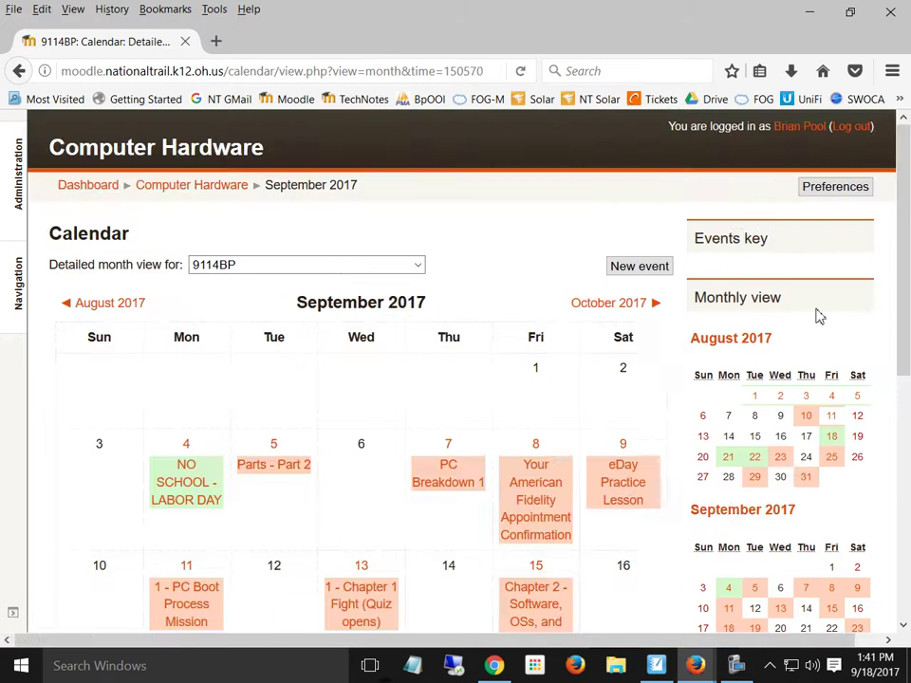
scroll(677, 342, down, 5)
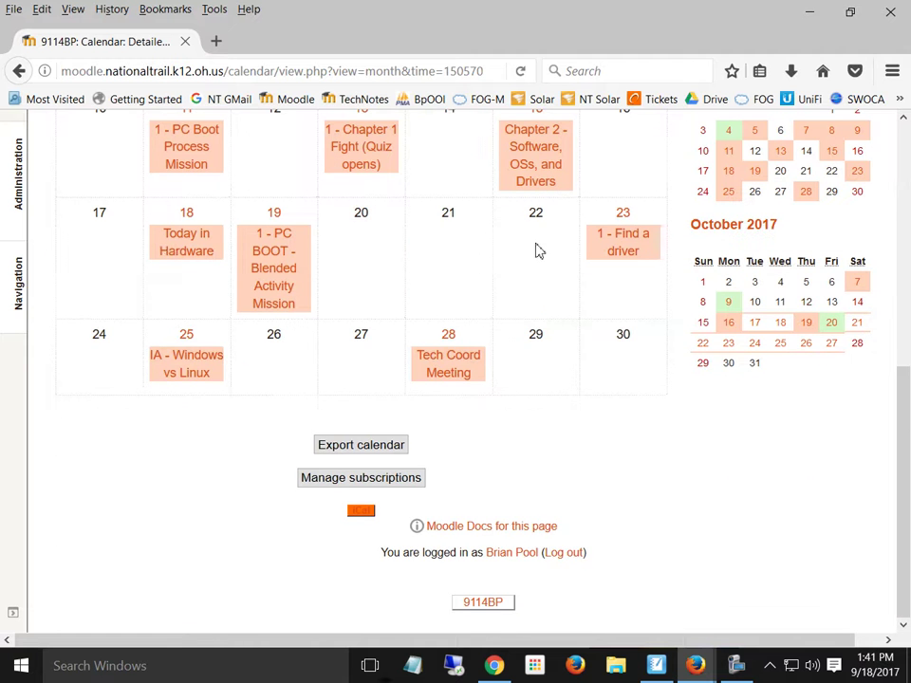
click(187, 267)
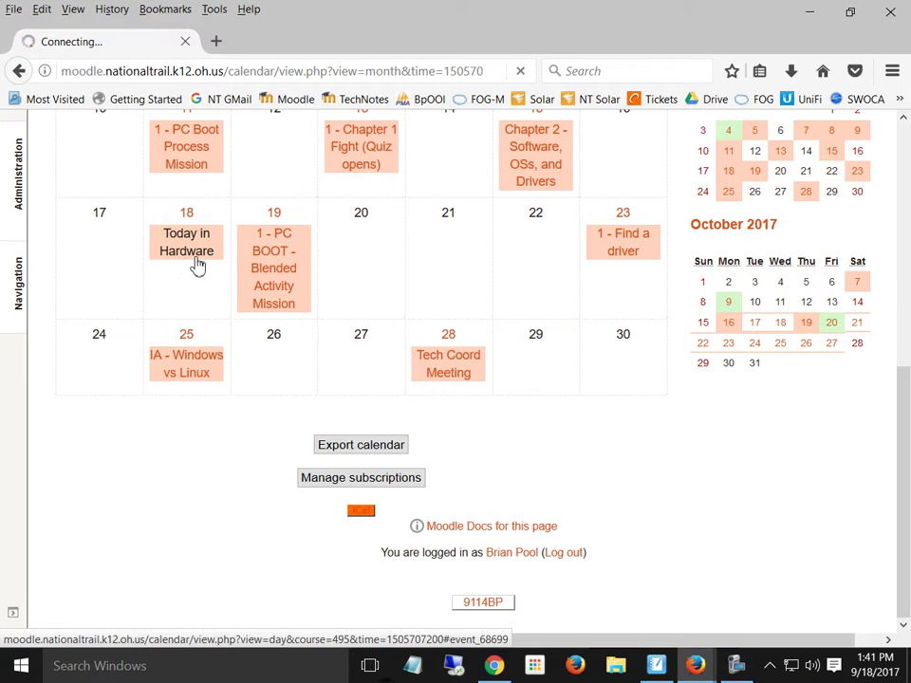
scroll(538, 425, up, 4)
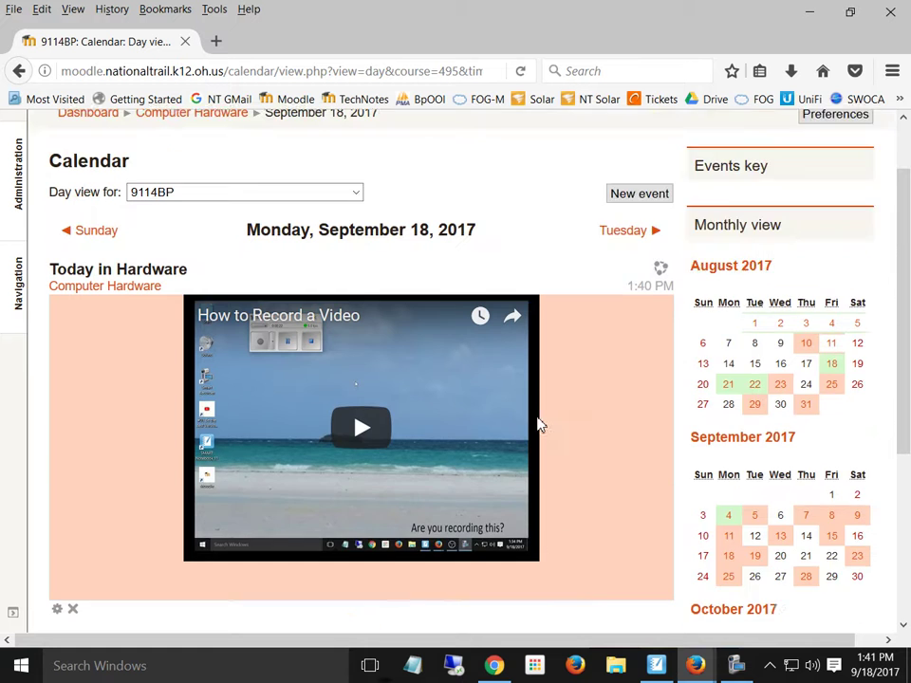